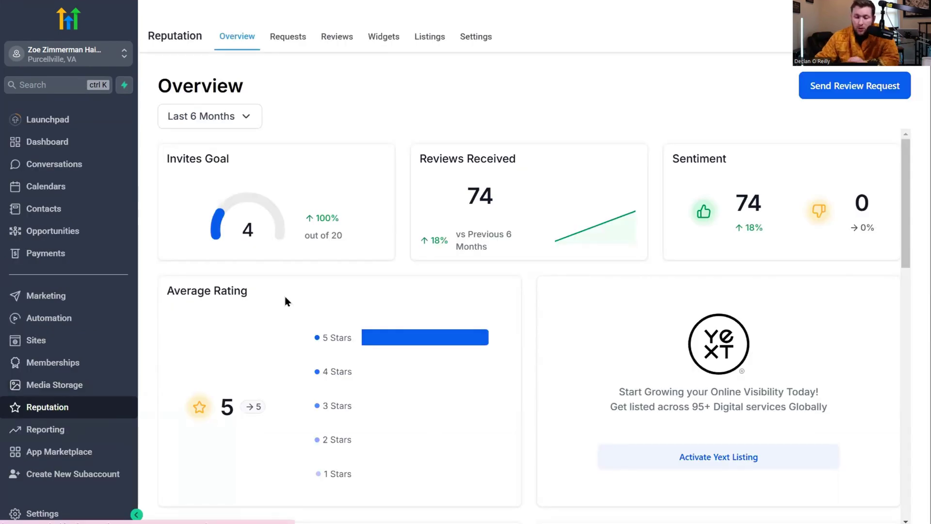
# Step: Open the WhatsApp review request settings under Reputation and enable WhatsApp review requests
pyautogui.click(475, 38)
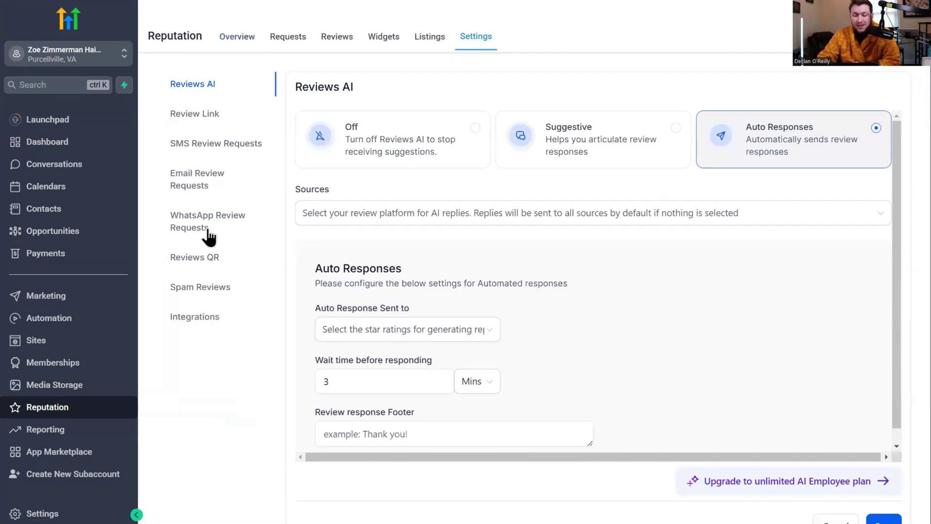
pyautogui.click(23, 216)
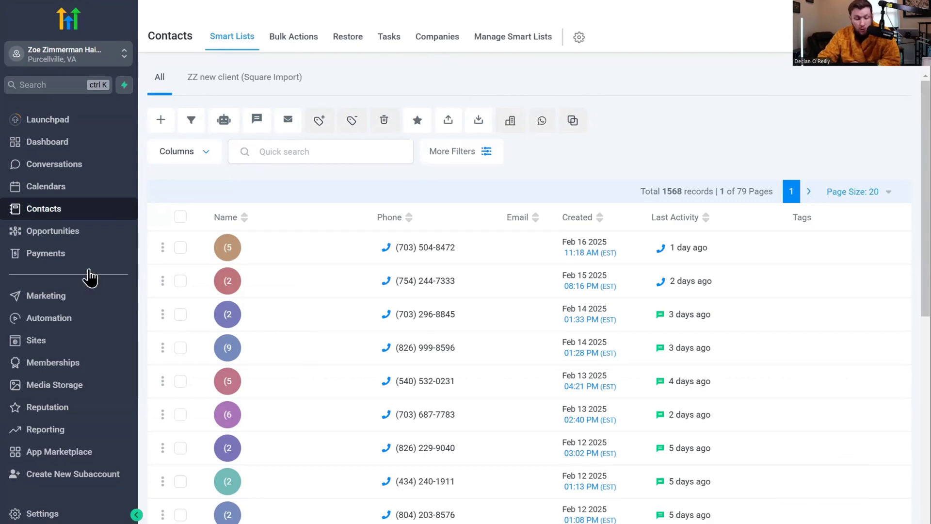
pyautogui.click(83, 410)
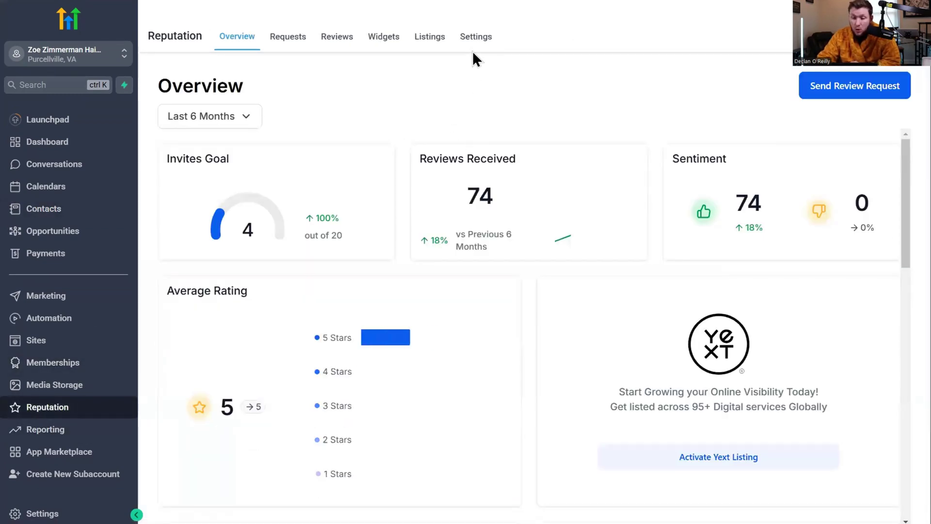
pyautogui.click(468, 41)
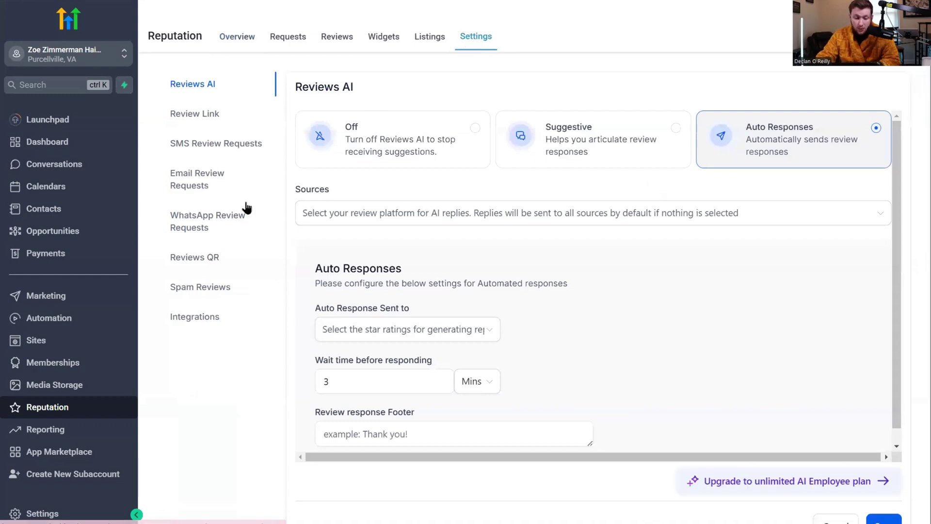
pyautogui.click(232, 226)
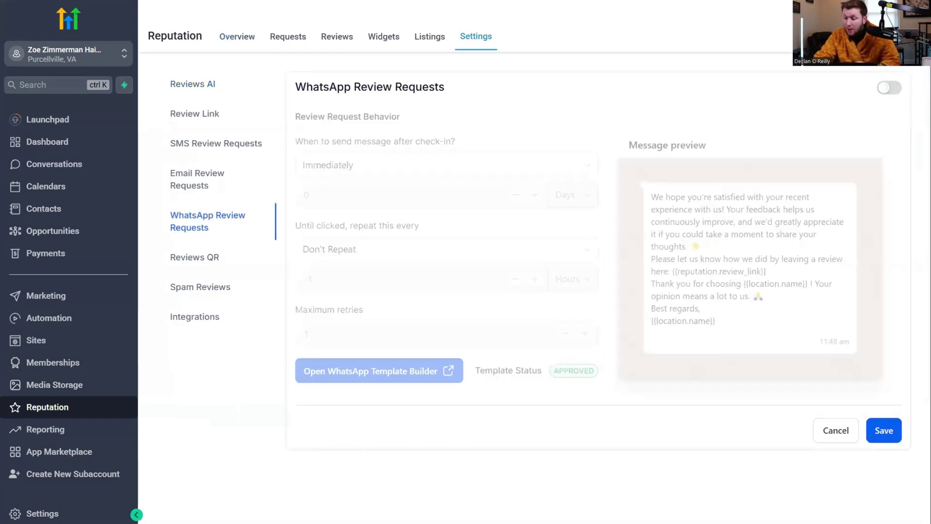
pyautogui.click(892, 92)
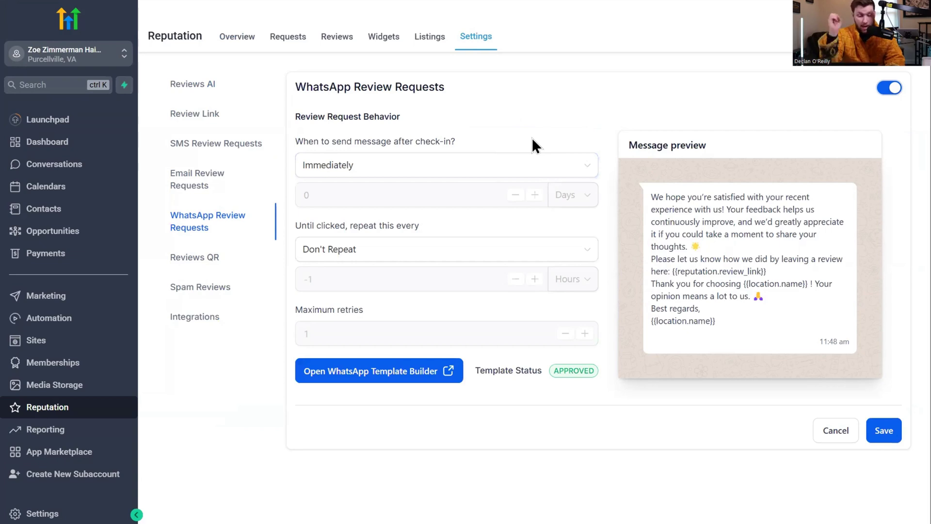
# Step: Try the 1 Hour, 2 Hours and 4 Hours send delays after check-in, and return the timing to Immediately
pyautogui.click(574, 165)
pyautogui.click(505, 217)
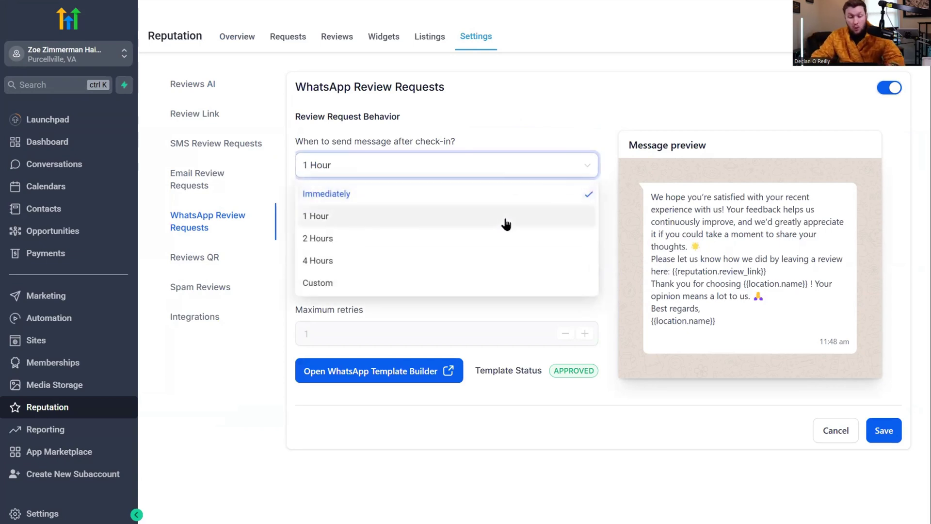
pyautogui.click(531, 170)
pyautogui.click(521, 242)
pyautogui.click(542, 170)
pyautogui.click(515, 257)
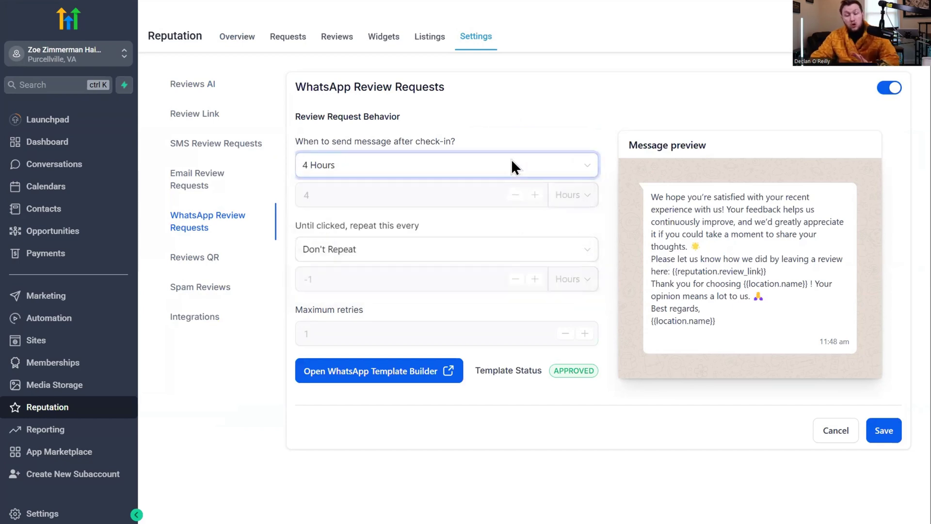
pyautogui.click(513, 165)
pyautogui.click(495, 194)
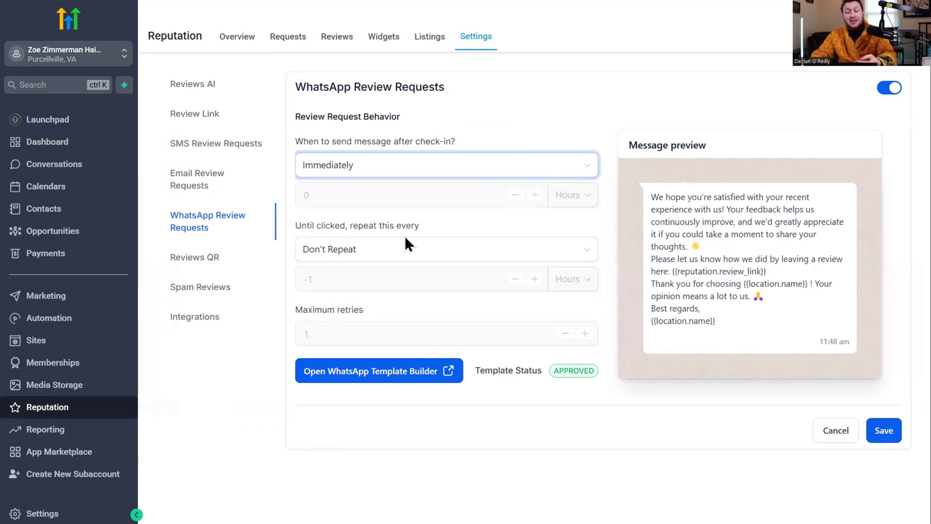
# Step: Set the review request to repeat every 3 days until clicked, and save the WhatsApp settings
pyautogui.click(412, 258)
pyautogui.click(415, 298)
pyautogui.click(415, 258)
pyautogui.click(401, 323)
pyautogui.click(408, 255)
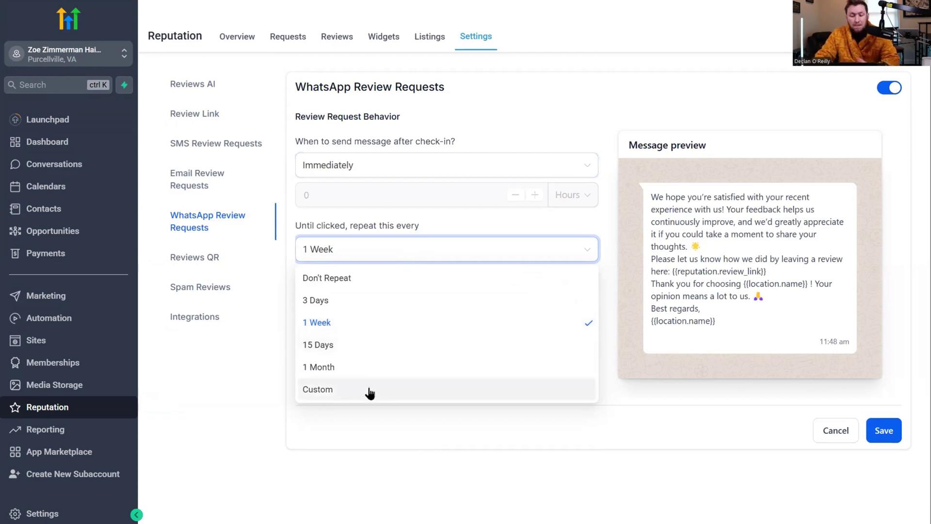
pyautogui.click(368, 304)
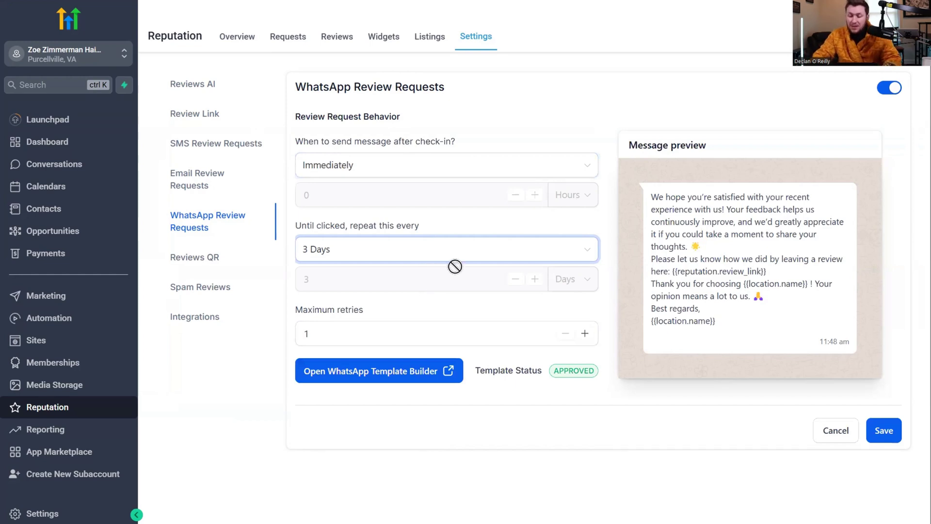
pyautogui.click(883, 436)
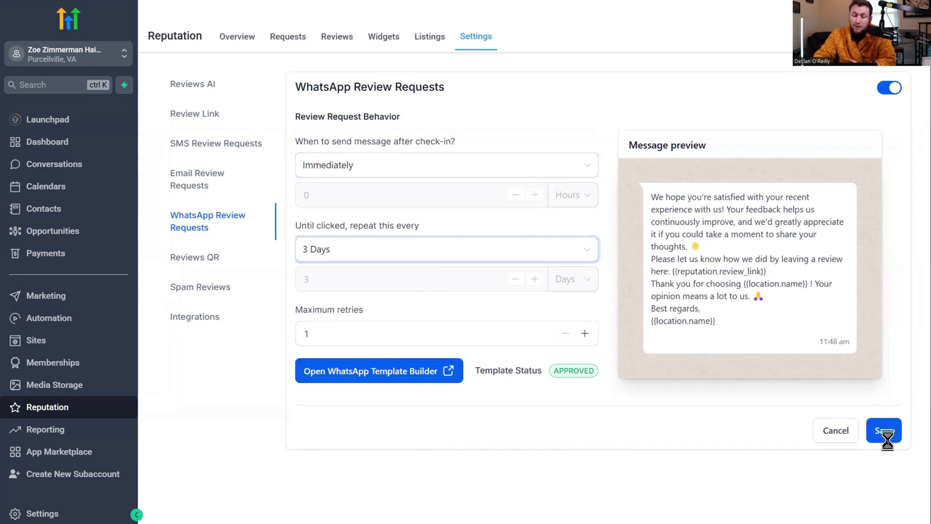
# Step: Open the WhatsApp template builder and view the available header types, leaving the header turned off
pyautogui.click(412, 375)
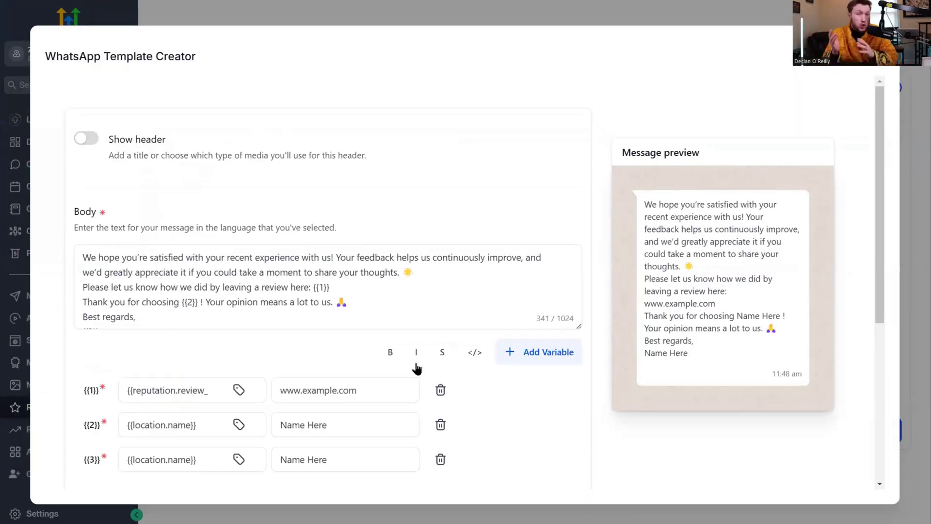
pyautogui.click(90, 141)
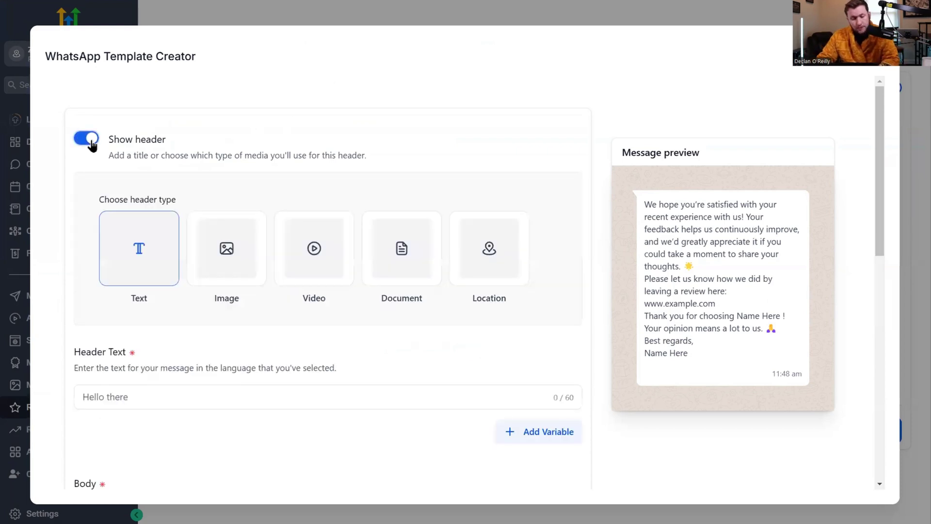
pyautogui.doubleClick(682, 152)
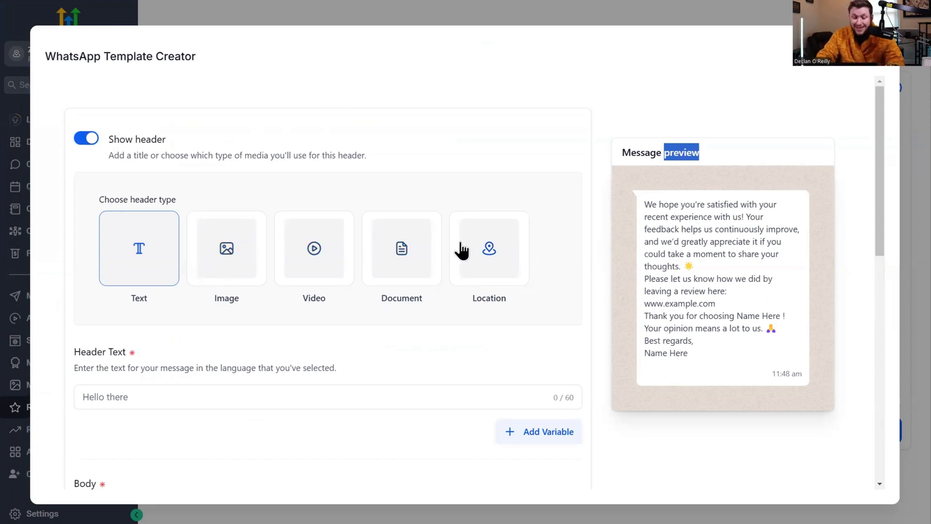
pyautogui.click(86, 139)
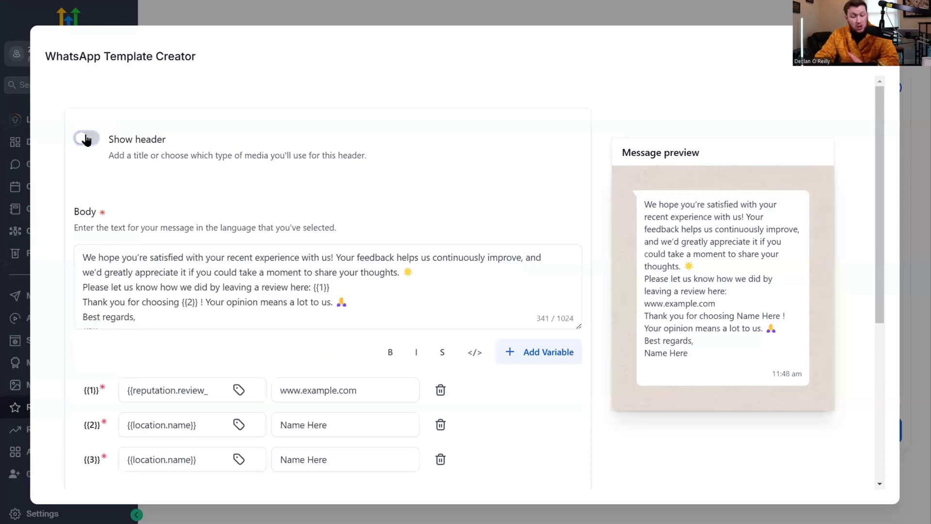
# Step: Read through the template's body text, including its variable placeholders and the closing signature
pyautogui.click(263, 301)
pyautogui.scroll(-1, 252, 319)
pyautogui.scroll(1, 252, 319)
pyautogui.scroll(-1, 194, 328)
pyautogui.scroll(1, 214, 310)
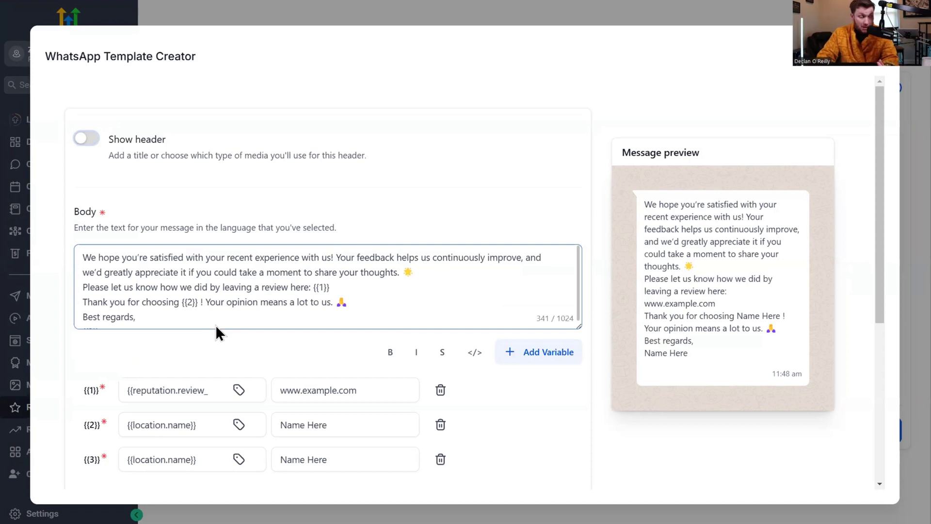
pyautogui.tripleClick(216, 324)
pyautogui.scroll(-4, 216, 325)
pyautogui.scroll(4, 208, 343)
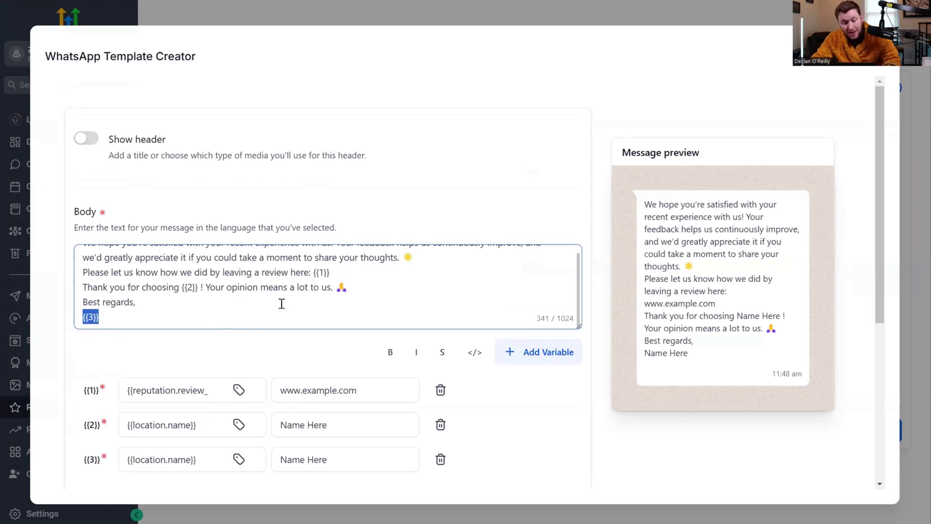
pyautogui.scroll(1, 279, 304)
pyautogui.scroll(-1, 252, 310)
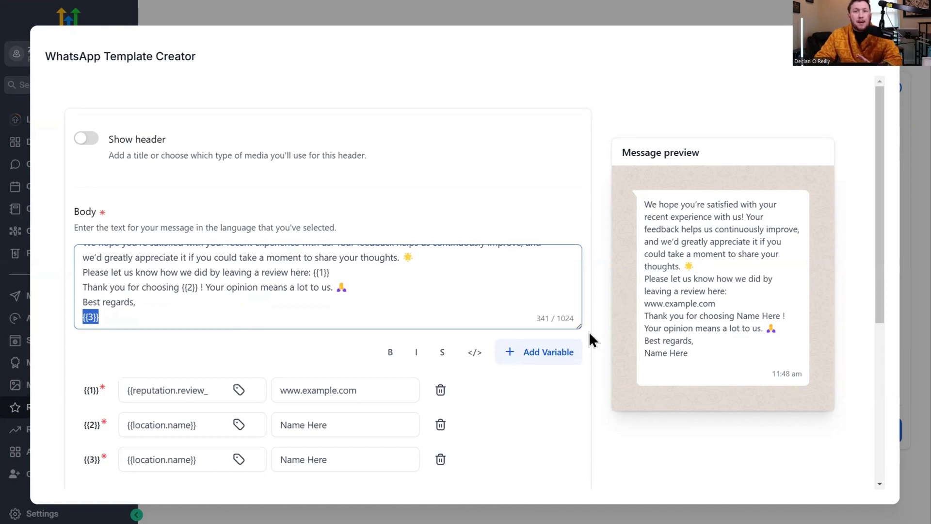
pyautogui.scroll(1, 511, 299)
pyautogui.scroll(-1, 193, 314)
# Step: Copy the template's entire body text and ask ChatGPT to "make this wayyyyy shorter"
pyautogui.click(180, 316)
pyautogui.moveTo(180, 315); pyautogui.dragTo(34, 234)
pyautogui.rightClick(189, 286)
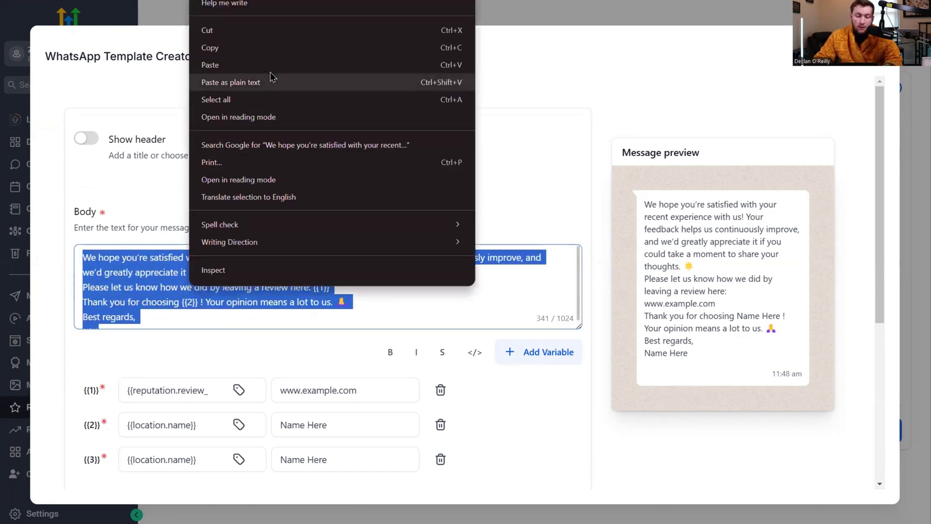
pyautogui.click(267, 45)
pyautogui.hotkey('alt', 'Tab')
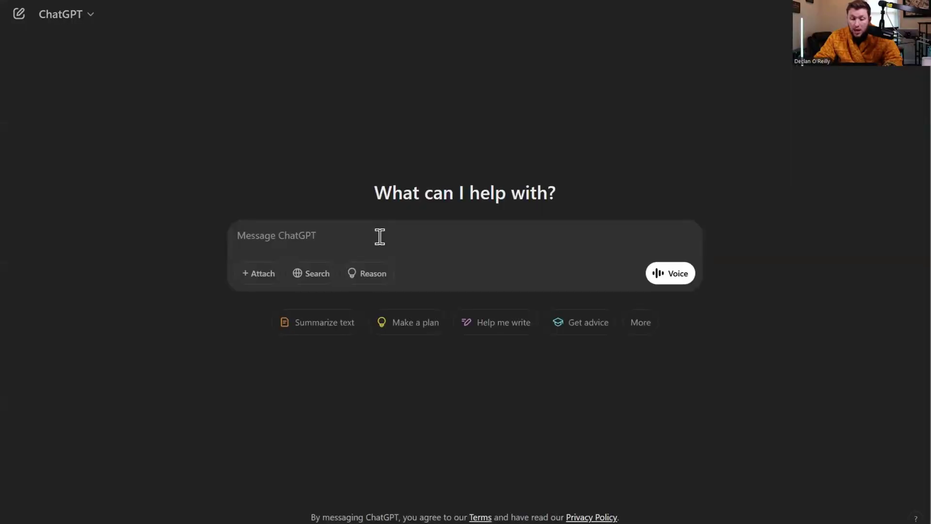
pyautogui.write('make this wayyyyy shorter')
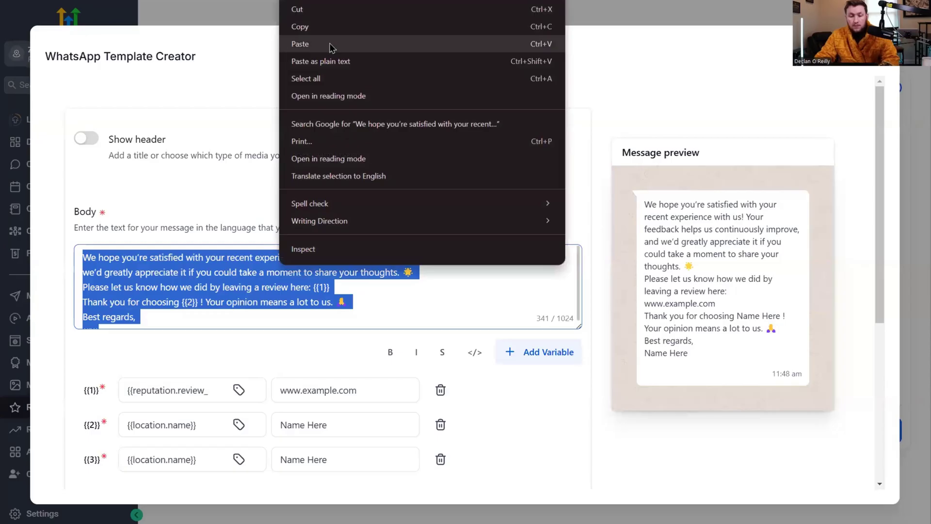
# Step: Replace the WhatsApp template's body with the shortened message and read it through
pyautogui.click(330, 44)
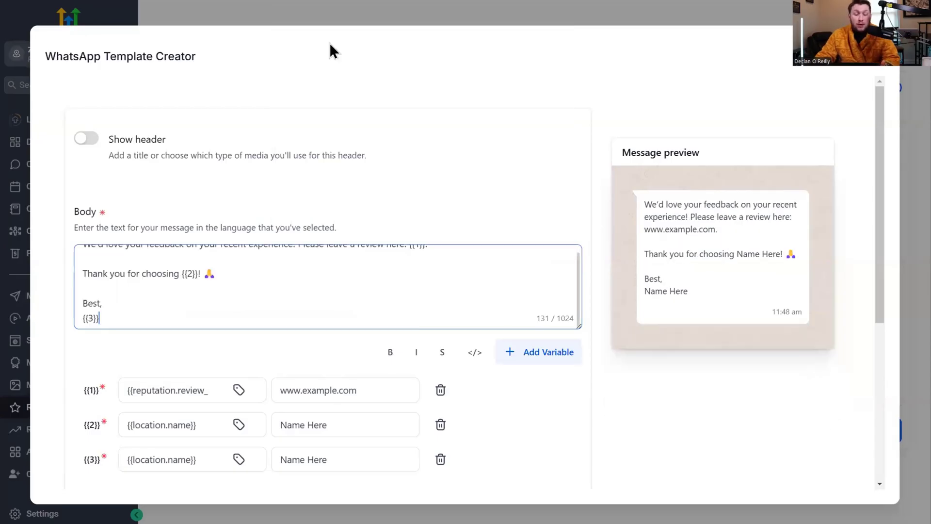
pyautogui.scroll(1, 287, 291)
pyautogui.scroll(-1, 291, 313)
pyautogui.scroll(1, 297, 309)
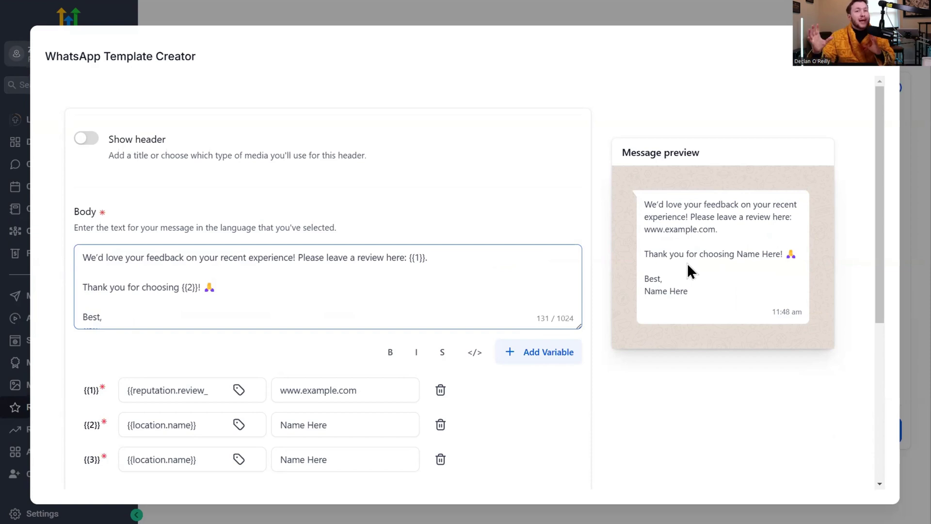
pyautogui.click(336, 286)
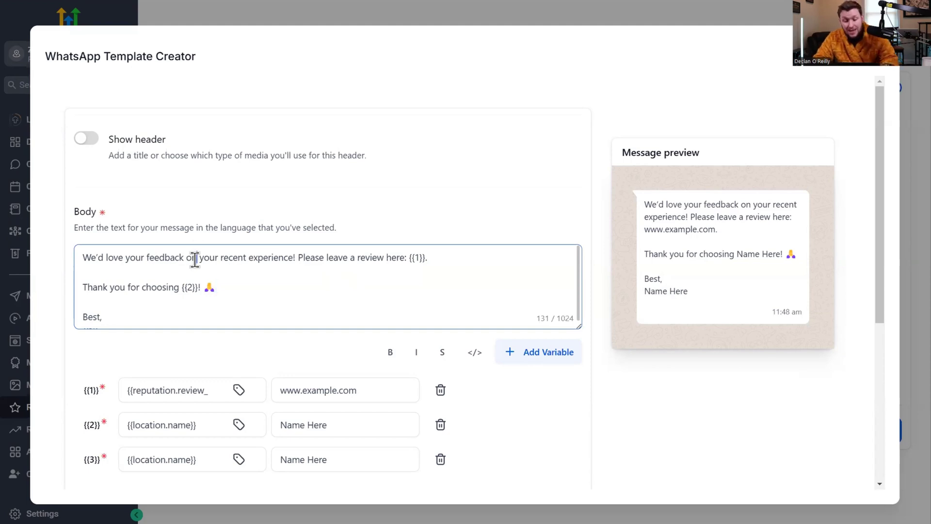
# Step: Insert "Yoooo can you pleaseee leave me a review dawg" at the start of the template body
pyautogui.click(82, 261)
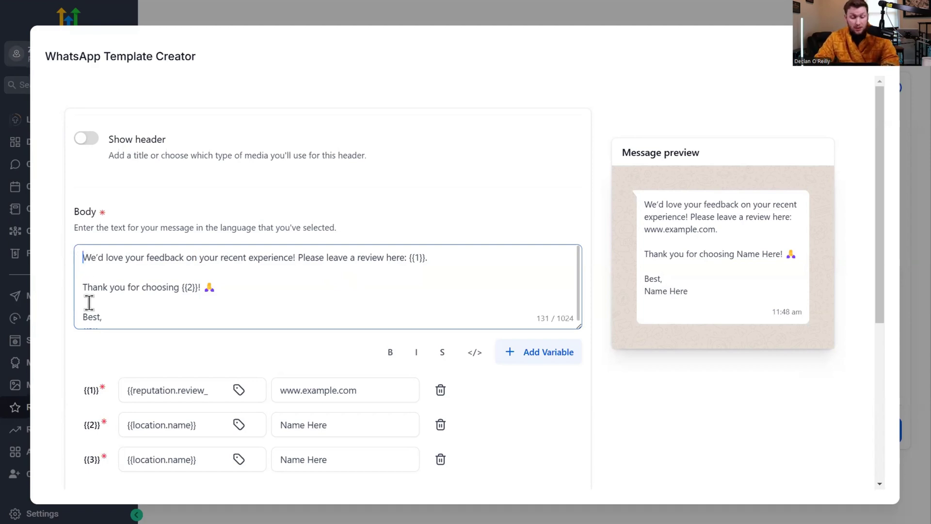
pyautogui.write('Yoooo can you')
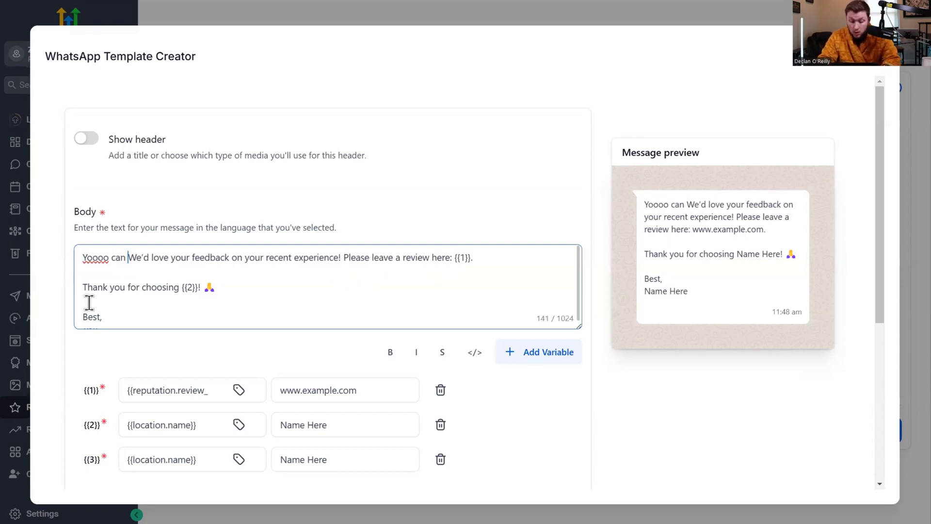
pyautogui.write(' please')
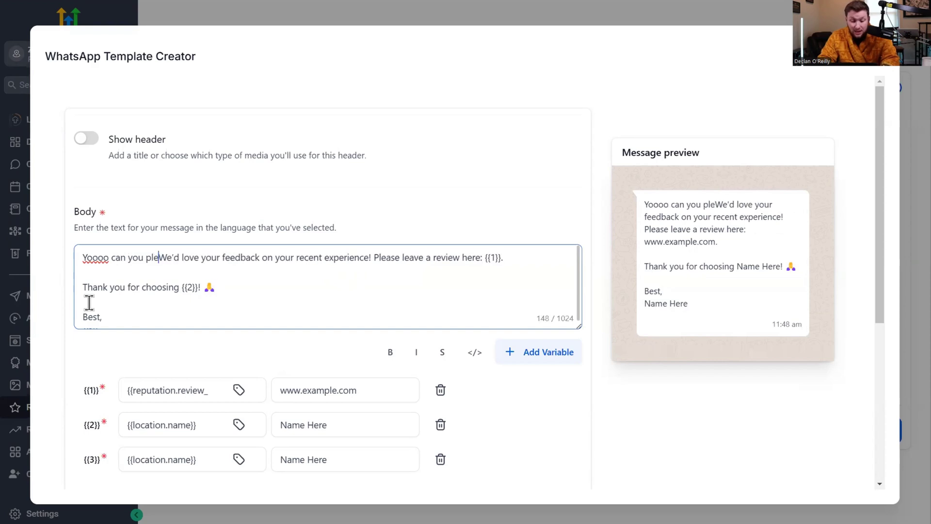
pyautogui.write('ee leave me a r')
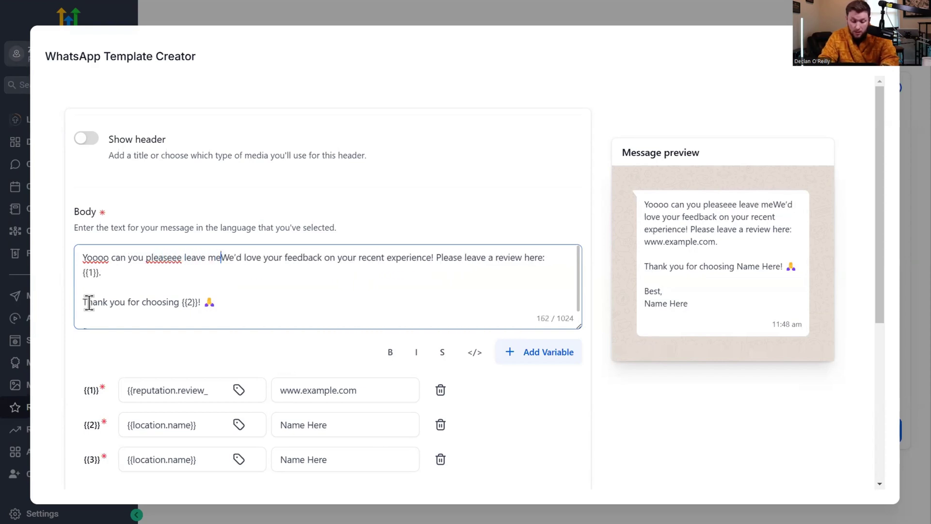
pyautogui.write('eview dawg')
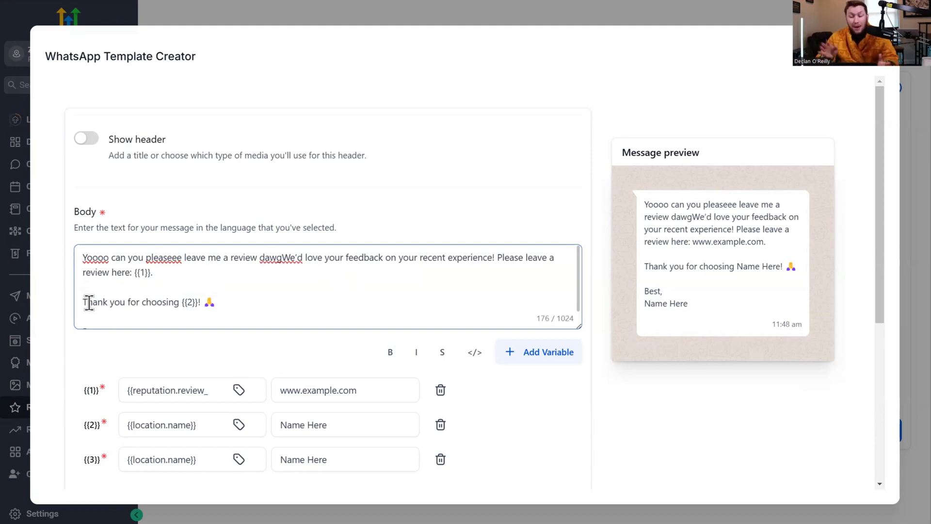
# Step: Delete the informal opening from the body so the message starts with "We'd love your feedback"
pyautogui.press('BackSpace')
pyautogui.press('BackSpace')
pyautogui.press('BackSpace')
pyautogui.press('BackSpace')
pyautogui.press('BackSpace')
pyautogui.press('BackSpace')
pyautogui.press('BackSpace')
pyautogui.press('BackSpace')
pyautogui.press('BackSpace')
pyautogui.press('BackSpace')
pyautogui.press('BackSpace')
pyautogui.press('BackSpace')
pyautogui.press('BackSpace')
pyautogui.press('BackSpace')
pyautogui.press('BackSpace')
pyautogui.press('BackSpace')
pyautogui.press('BackSpace')
pyautogui.press('BackSpace')
pyautogui.press('BackSpace')
pyautogui.press('BackSpace')
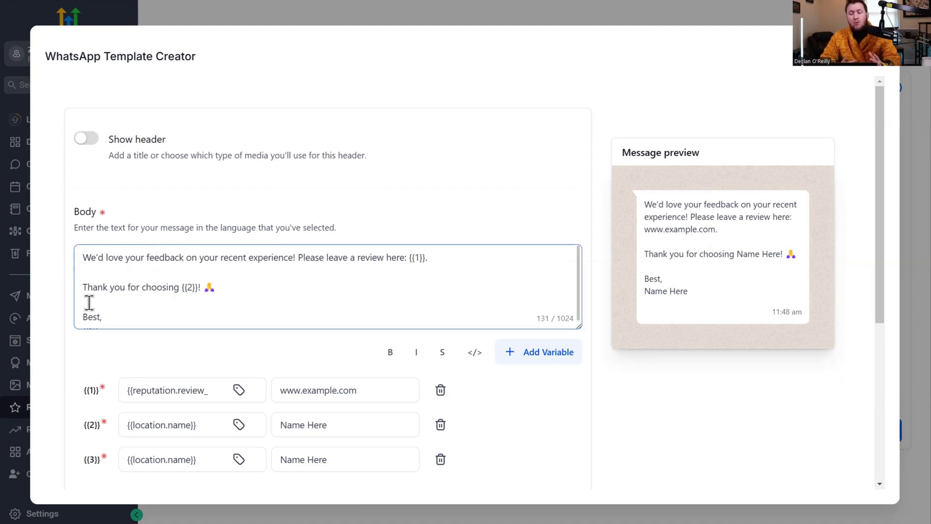
# Step: Check the value assigned to variable {{1}} against its place in the template body
pyautogui.click(229, 300)
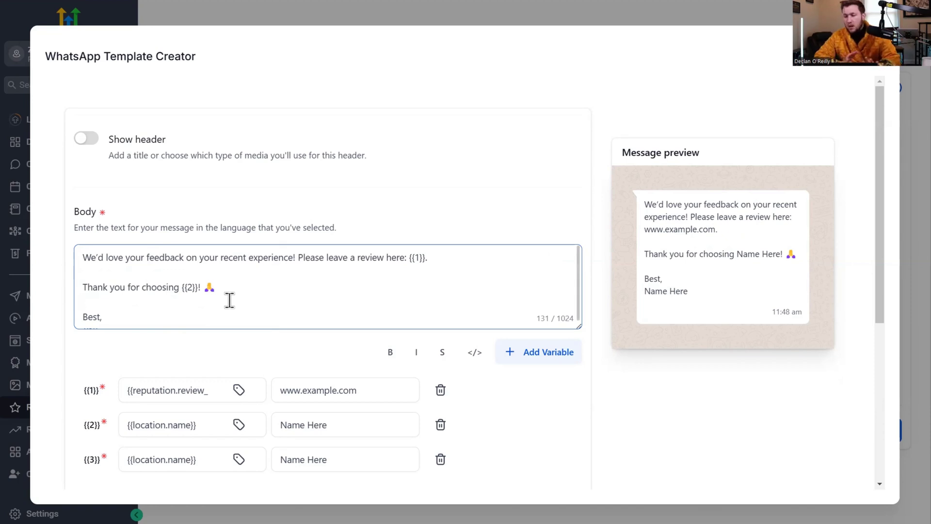
pyautogui.scroll(-2, 202, 371)
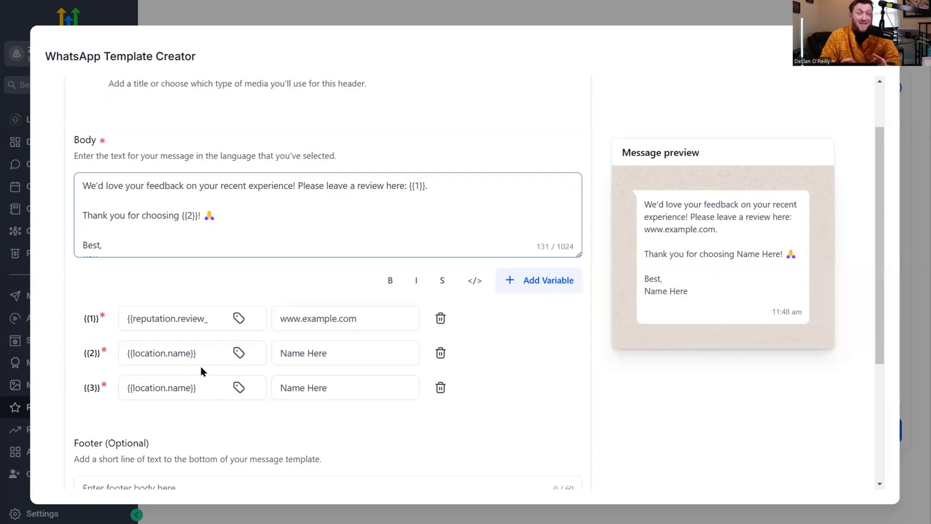
pyautogui.click(208, 318)
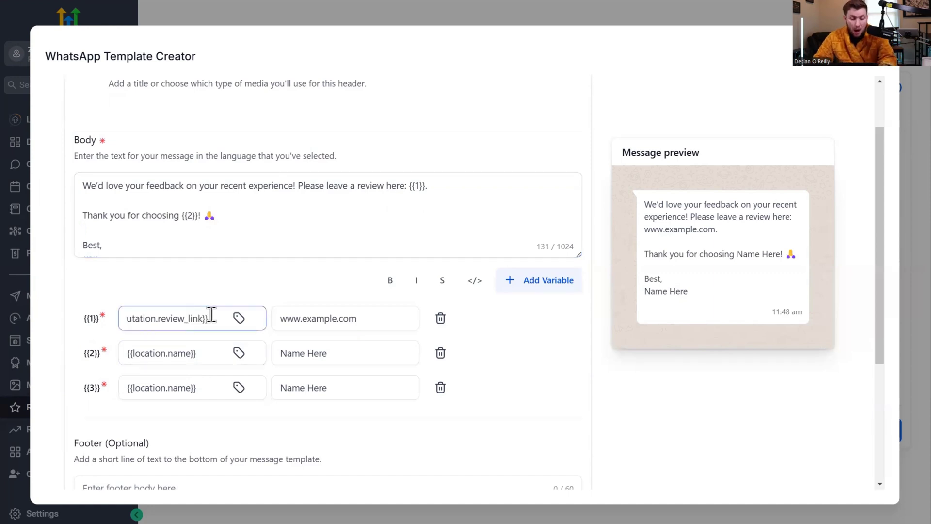
pyautogui.click(355, 185)
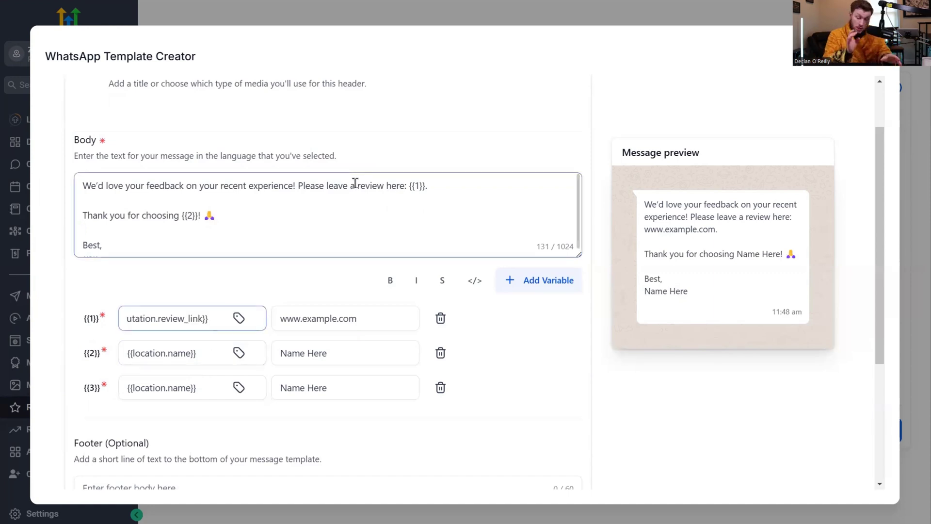
# Step: Delete variable {{3}} and the "Best," sign-off from the template body
pyautogui.click(440, 388)
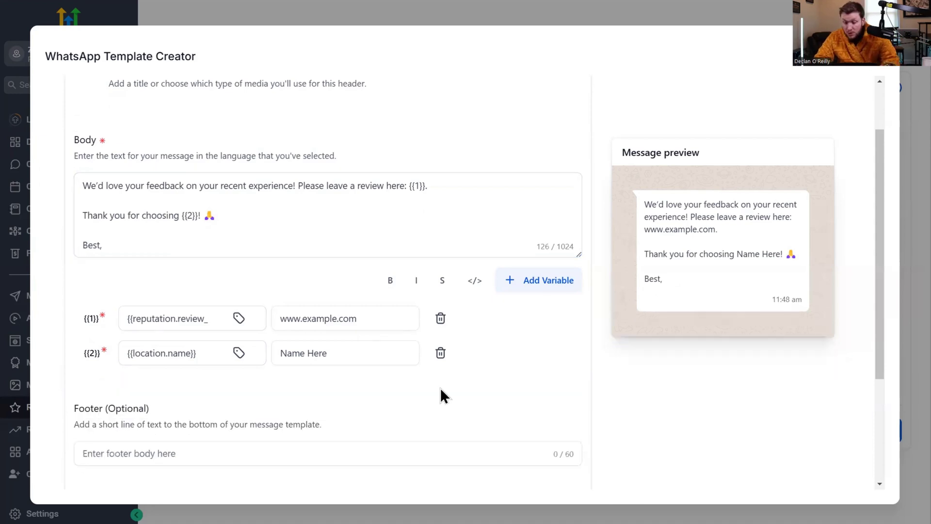
pyautogui.moveTo(222, 243); pyautogui.dragTo(81, 239)
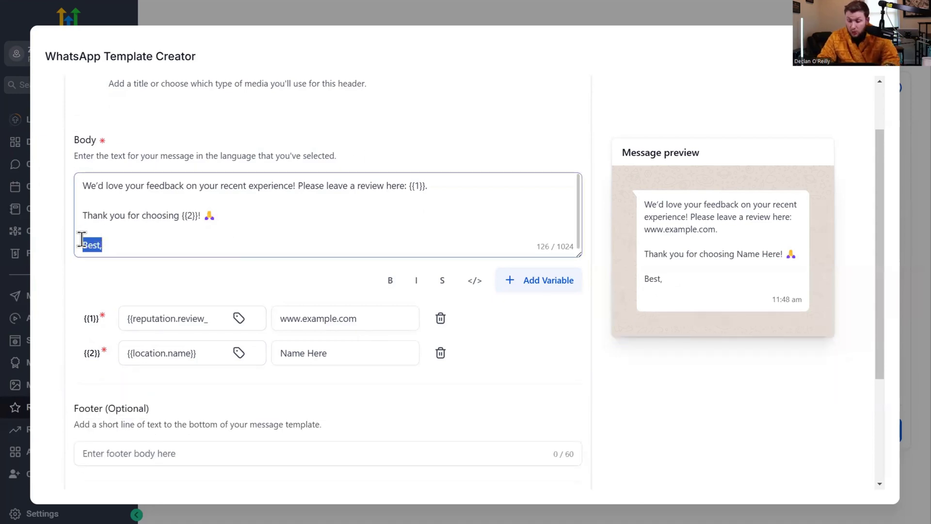
pyautogui.press('BackSpace')
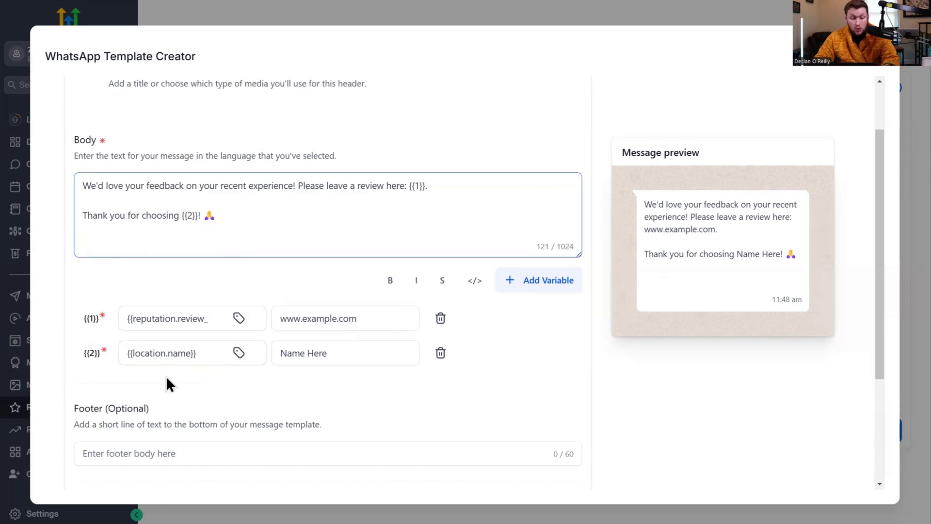
pyautogui.click(443, 185)
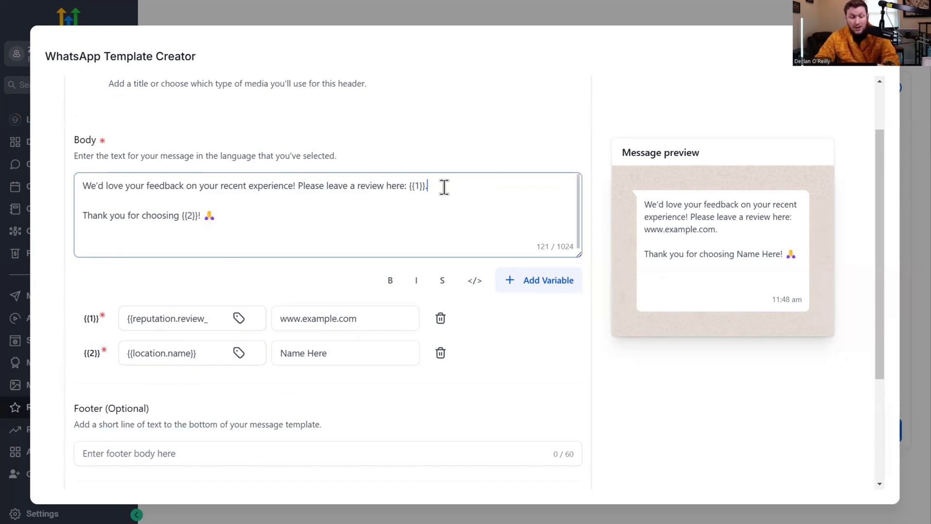
pyautogui.click(203, 321)
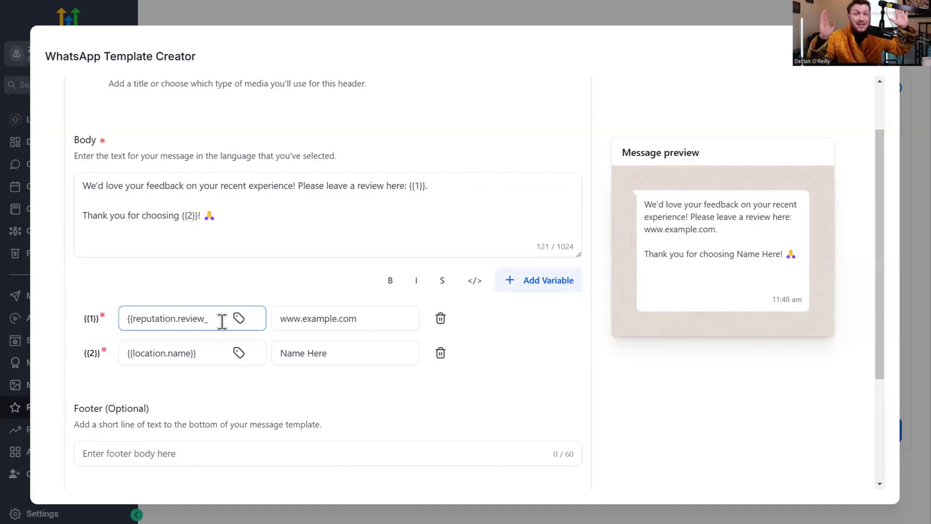
# Step: Try random text in the template's optional footer and clear the footer again
pyautogui.scroll(-3, 166, 350)
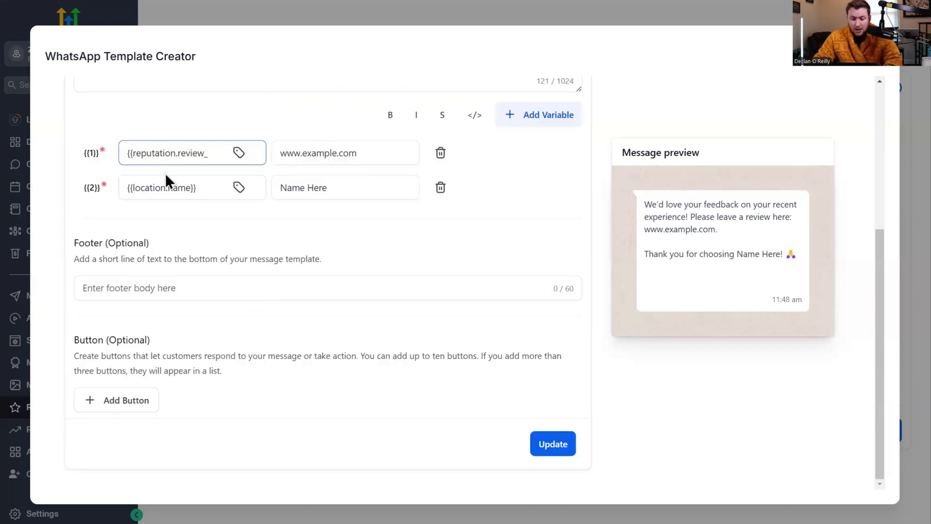
pyautogui.click(252, 287)
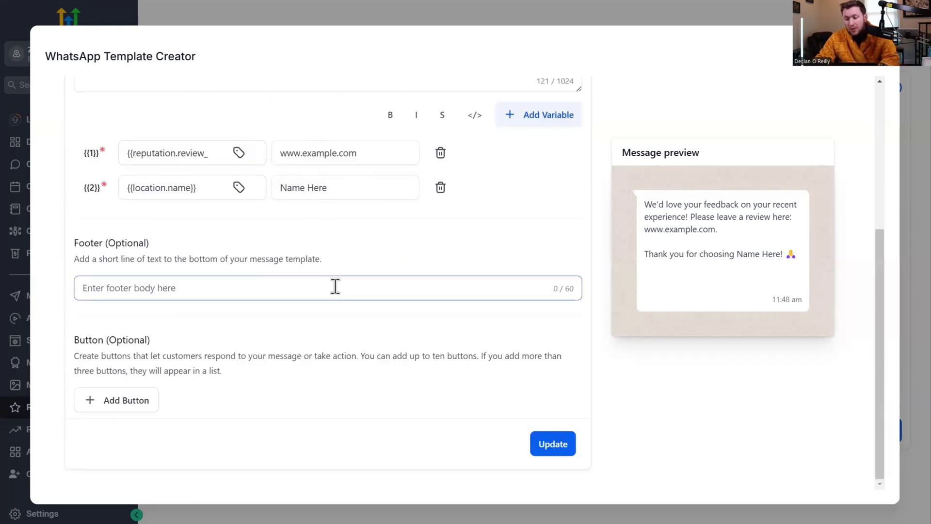
pyautogui.write('dfvdrgaedrgaergaetrhbae')
pyautogui.press('BackSpace')
pyautogui.press('BackSpace')
pyautogui.press('BackSpace')
pyautogui.press('BackSpace')
pyautogui.press('BackSpace')
pyautogui.press('BackSpace')
pyautogui.press('BackSpace')
pyautogui.press('BackSpace')
pyautogui.press('BackSpace')
pyautogui.press('BackSpace')
pyautogui.press('BackSpace')
pyautogui.press('BackSpace')
pyautogui.press('BackSpace')
pyautogui.press('BackSpace')
pyautogui.press('BackSpace')
pyautogui.press('BackSpace')
pyautogui.press('BackSpace')
pyautogui.press('BackSpace')
pyautogui.press('BackSpace')
pyautogui.press('BackSpace')
# Step: Review the template's body and optional button section, and save the updated WhatsApp template
pyautogui.scroll(5, 360, 292)
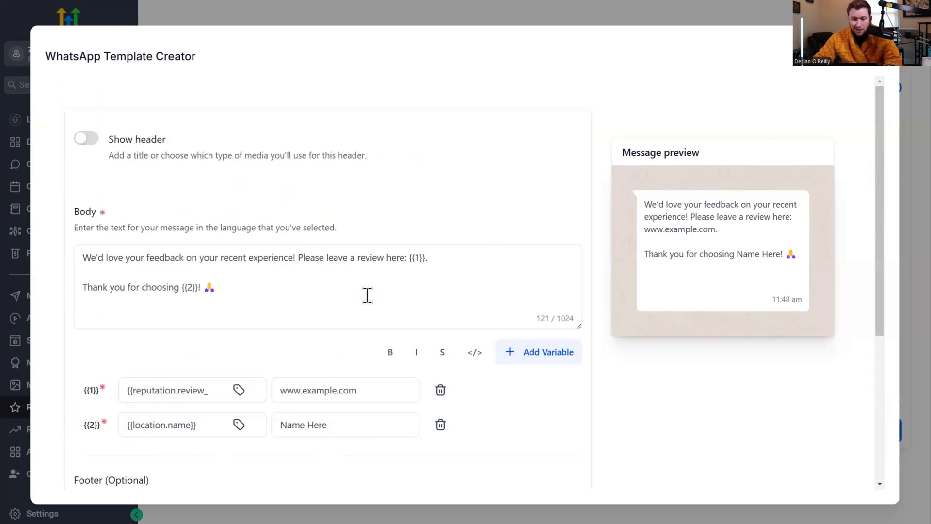
pyautogui.scroll(-5, 179, 340)
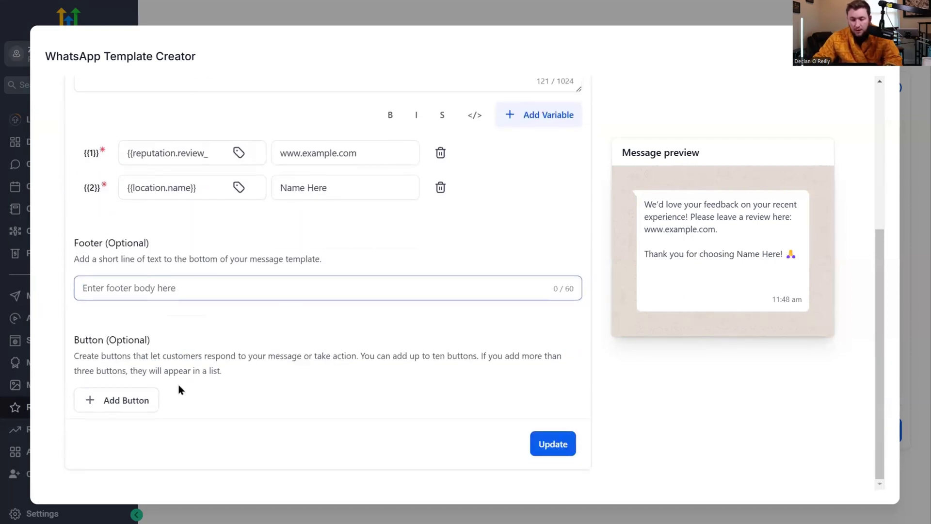
pyautogui.click(120, 403)
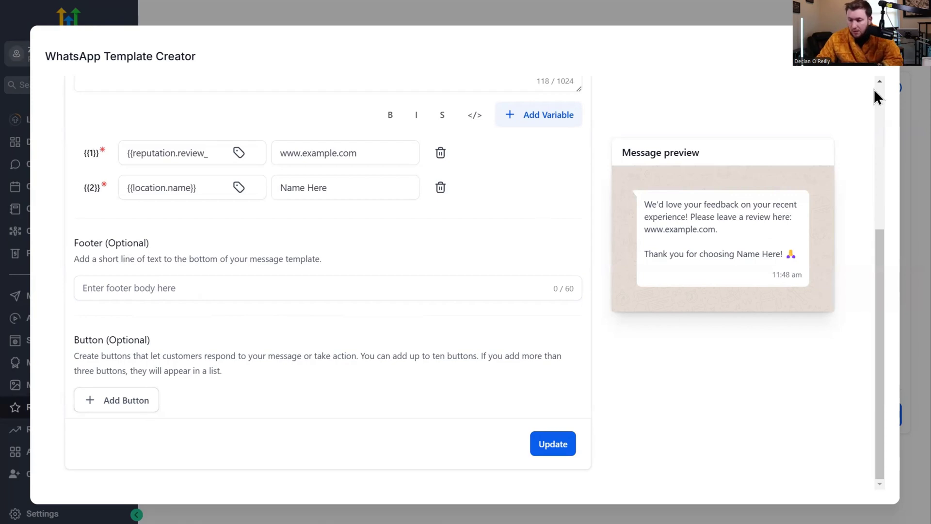
pyautogui.click(553, 444)
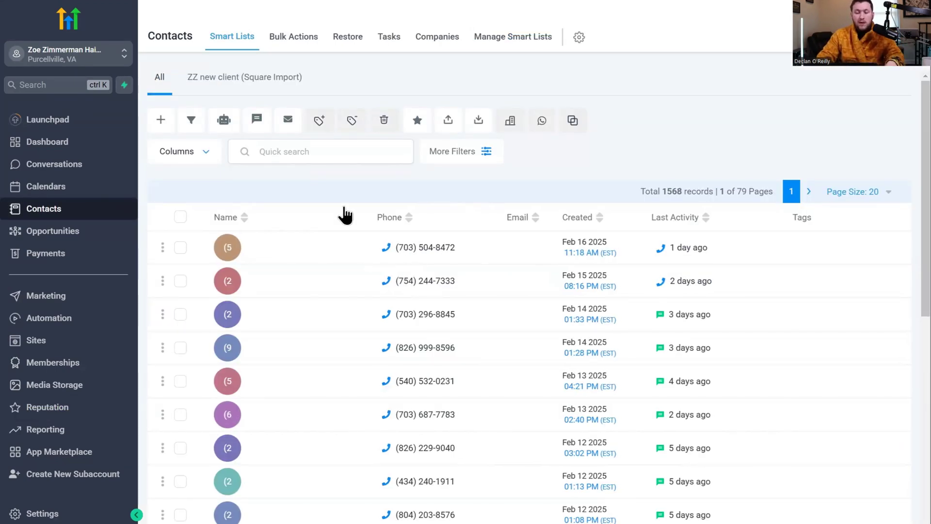
# Step: Select all contact records across every page and start a bulk review request for them, proceeding past the notice
pyautogui.click(181, 219)
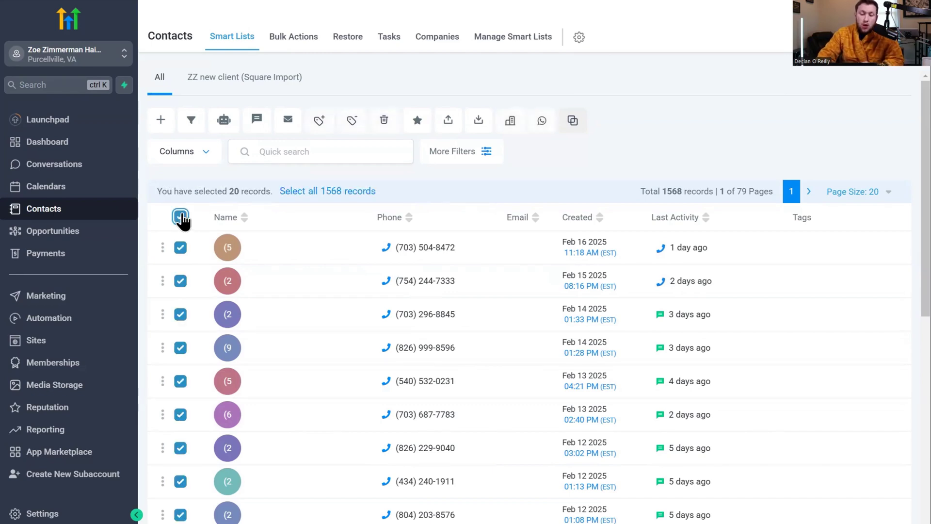
pyautogui.click(349, 191)
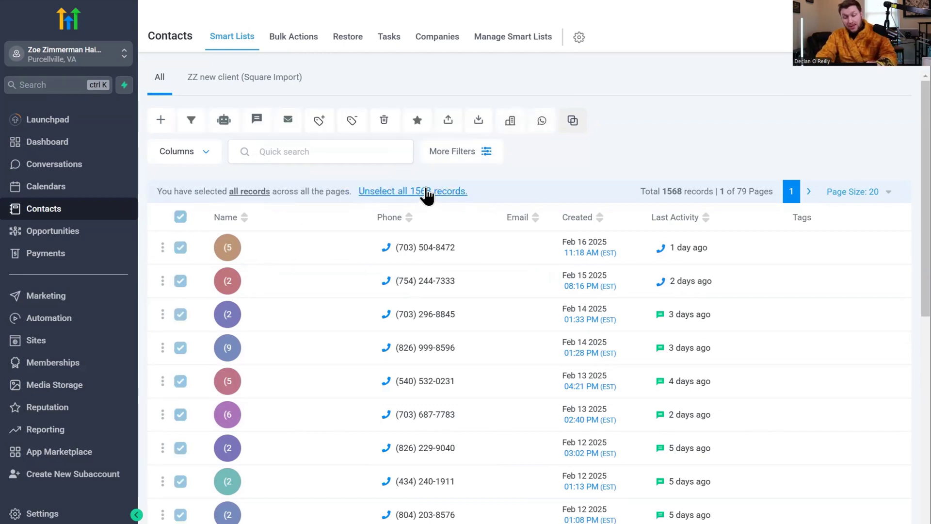
pyautogui.click(418, 121)
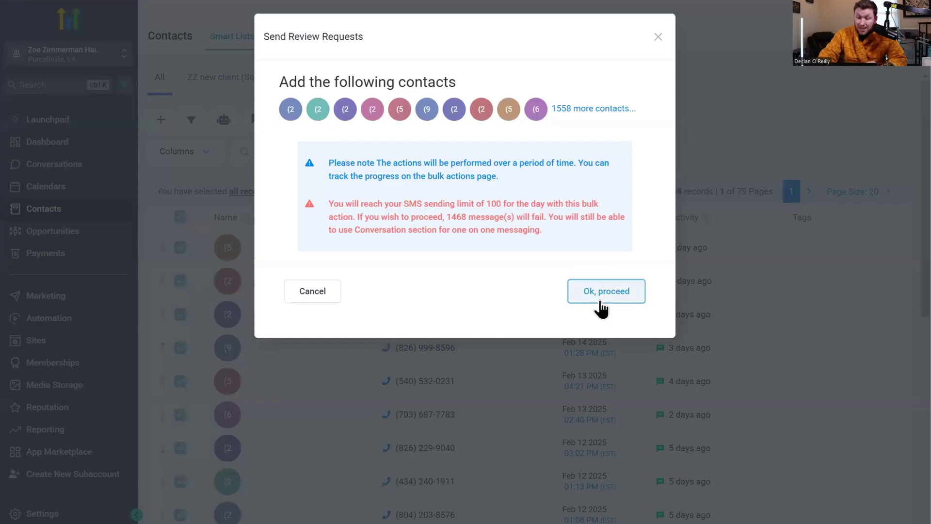
pyautogui.click(601, 296)
# Step: Choose WhatsApp Review Request, try scheduled and all-at-once sending, and close the request dialog without sending
pyautogui.click(588, 166)
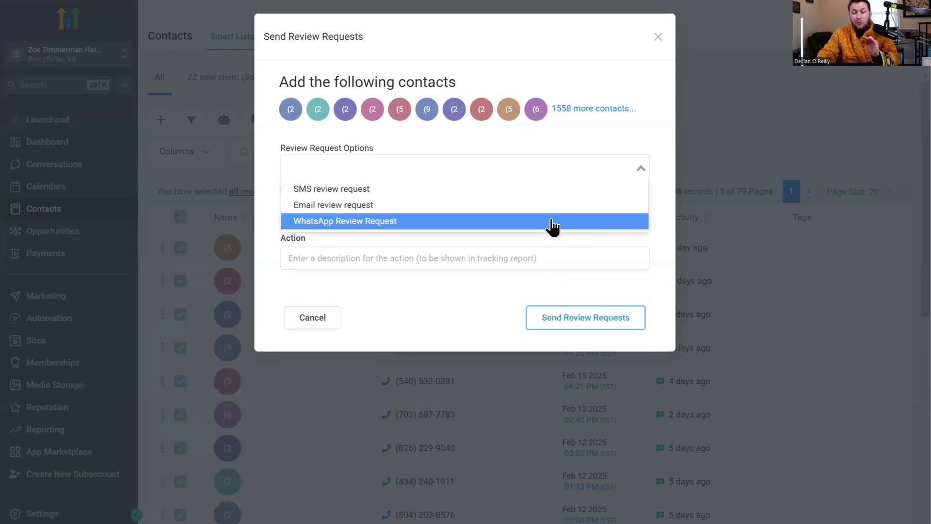
pyautogui.click(553, 225)
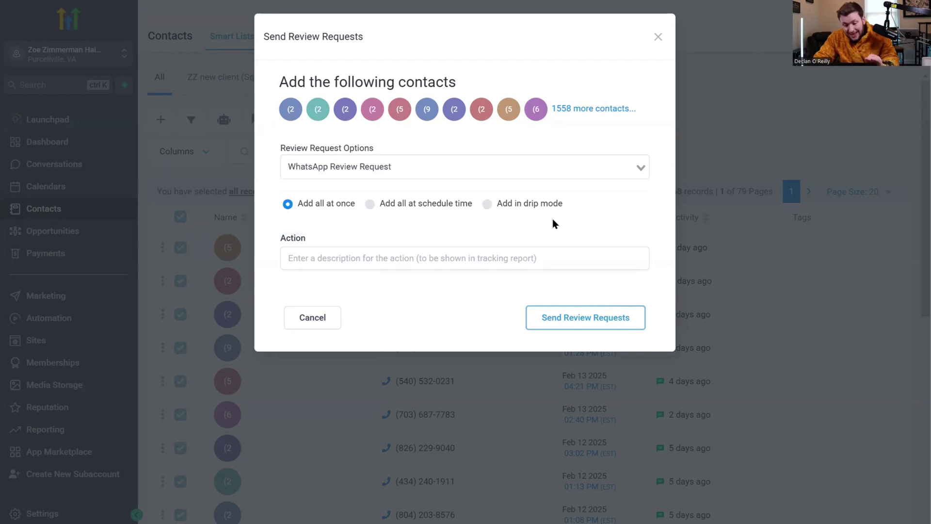
pyautogui.click(407, 209)
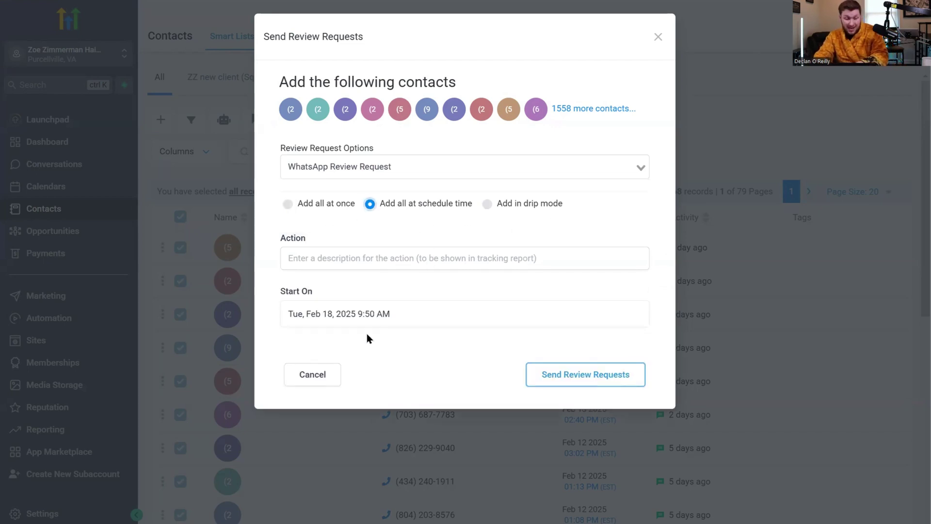
pyautogui.click(288, 204)
pyautogui.click(329, 257)
pyautogui.click(462, 317)
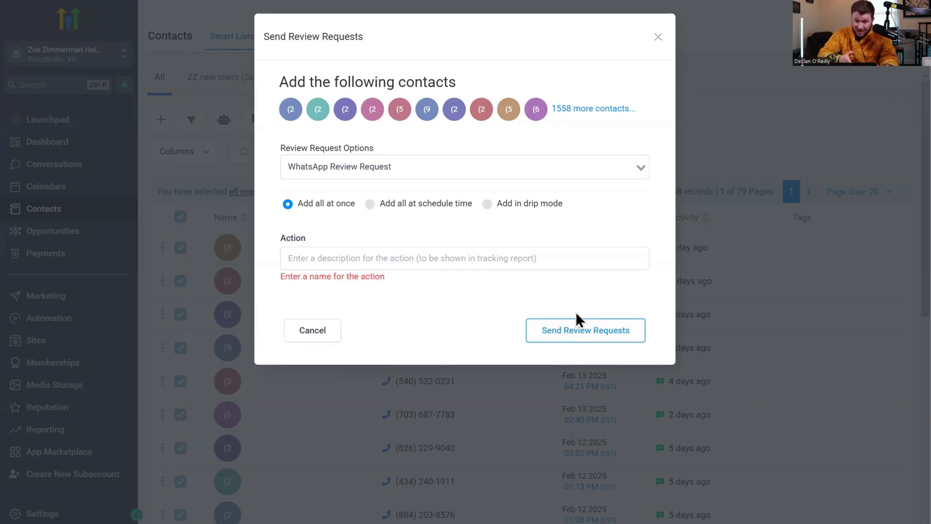
pyautogui.click(658, 36)
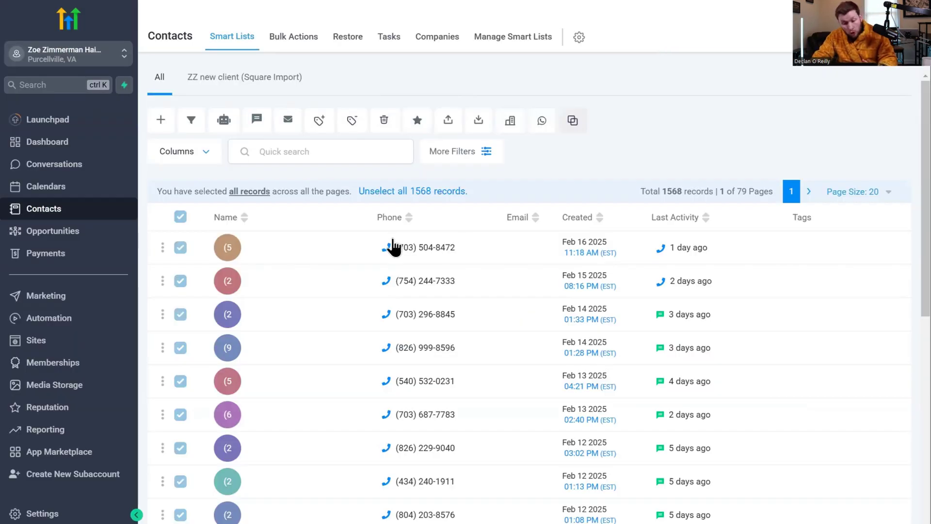
# Step: Examine the phone number and template options for a bulk WhatsApp message to the selected contacts, and close the dialog
pyautogui.click(542, 121)
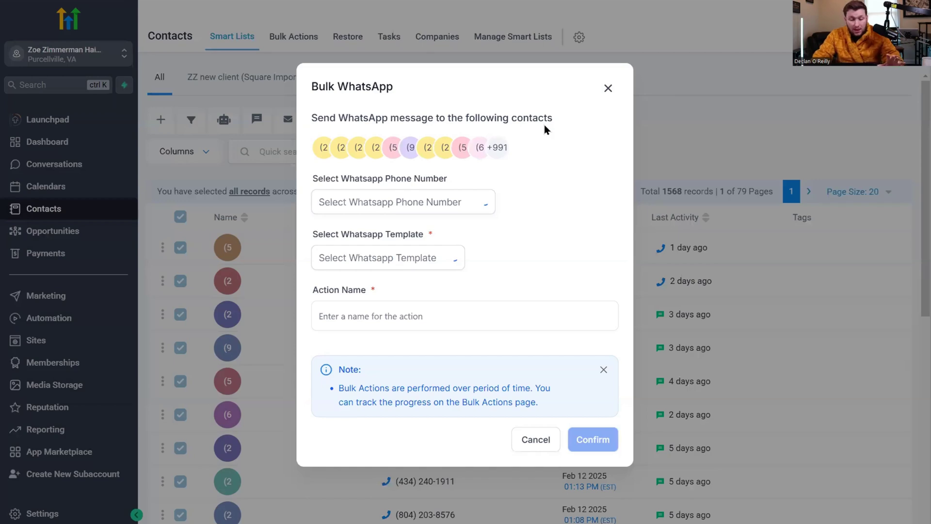
pyautogui.click(446, 241)
pyautogui.click(532, 225)
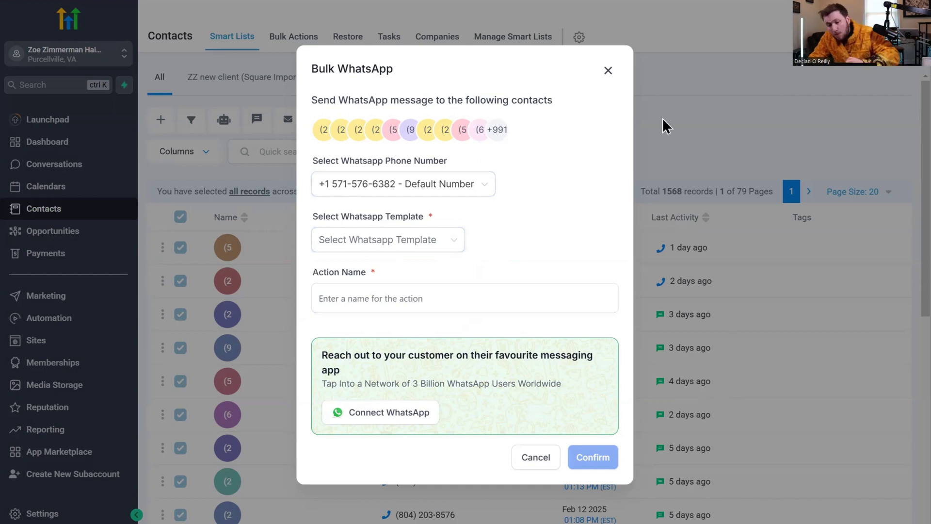
pyautogui.click(608, 71)
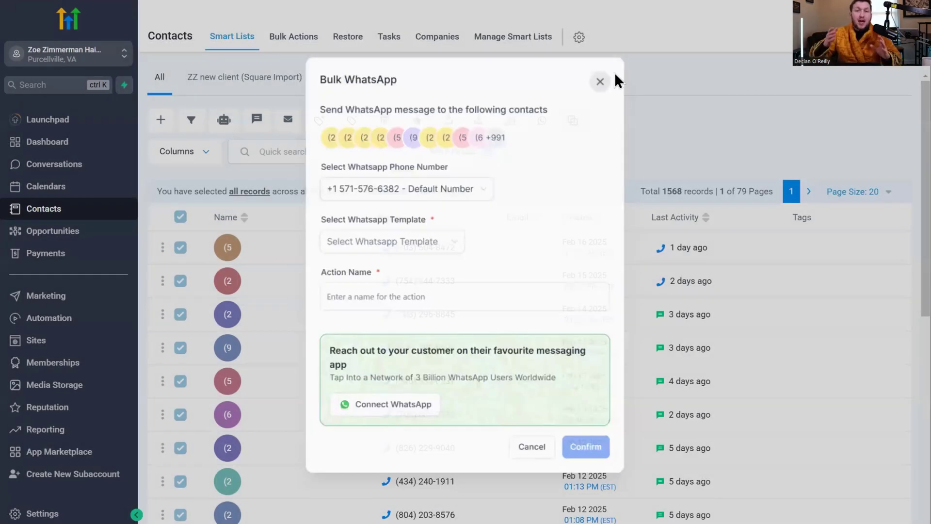
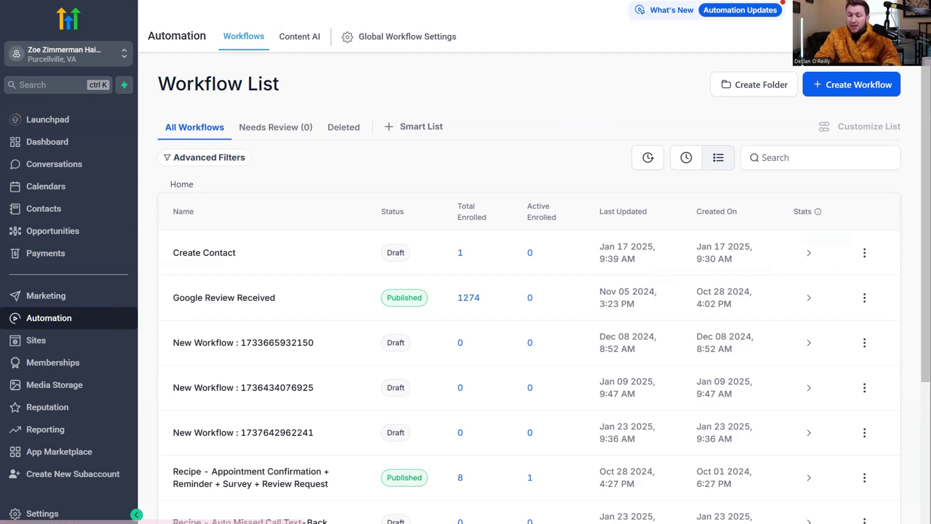
# Step: Create a new workflow with a Contact Changed trigger and search its available actions for "what"
pyautogui.click(867, 89)
pyautogui.click(876, 136)
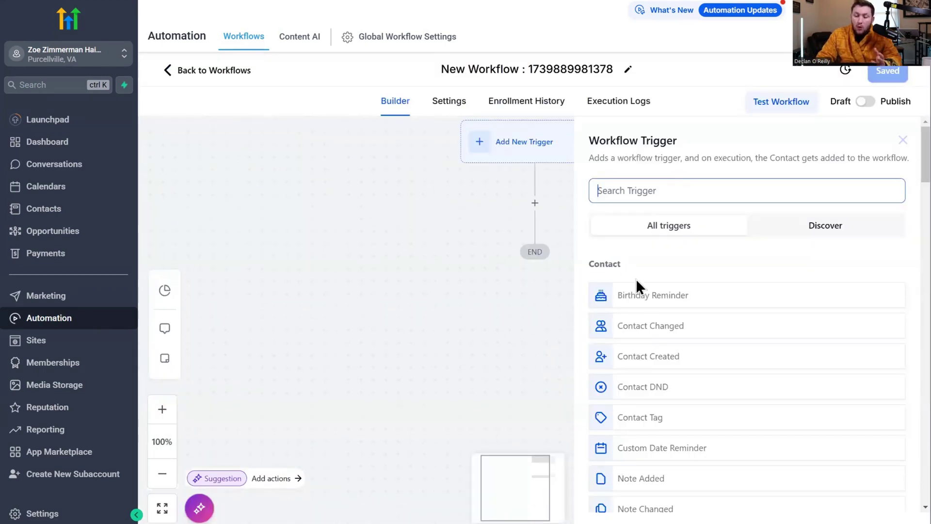
pyautogui.click(652, 326)
pyautogui.click(895, 507)
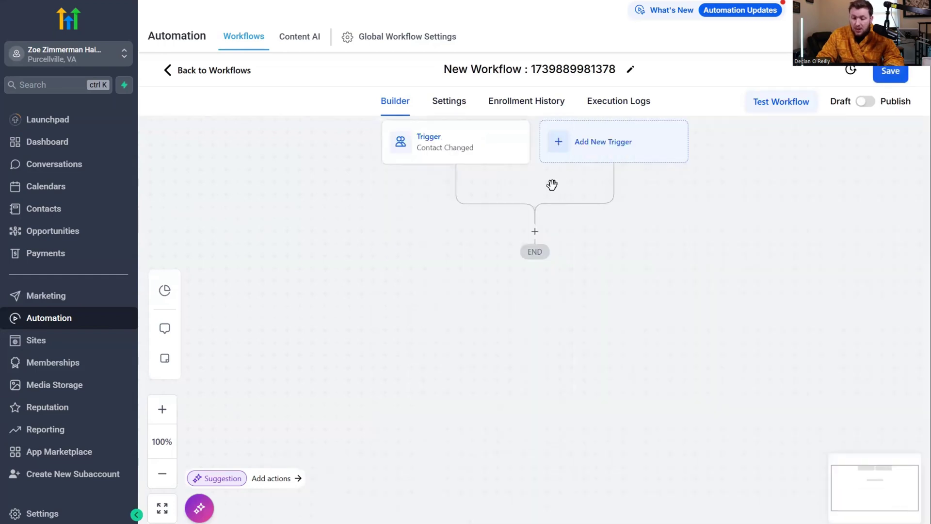
pyautogui.click(534, 243)
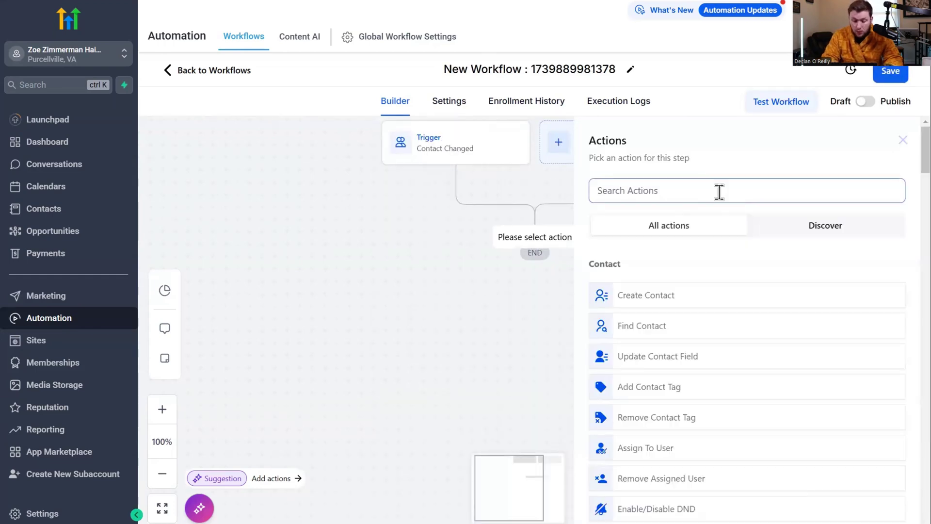
pyautogui.write('what')
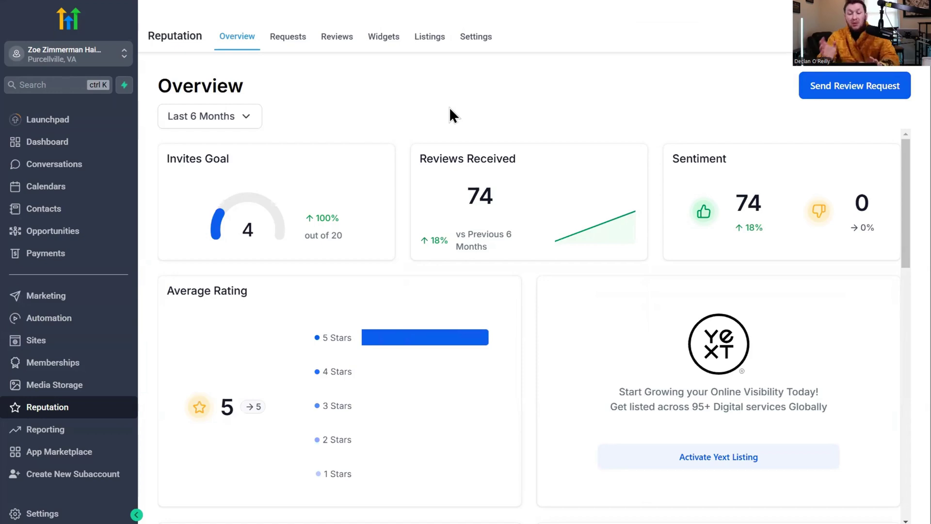
pyautogui.click(484, 37)
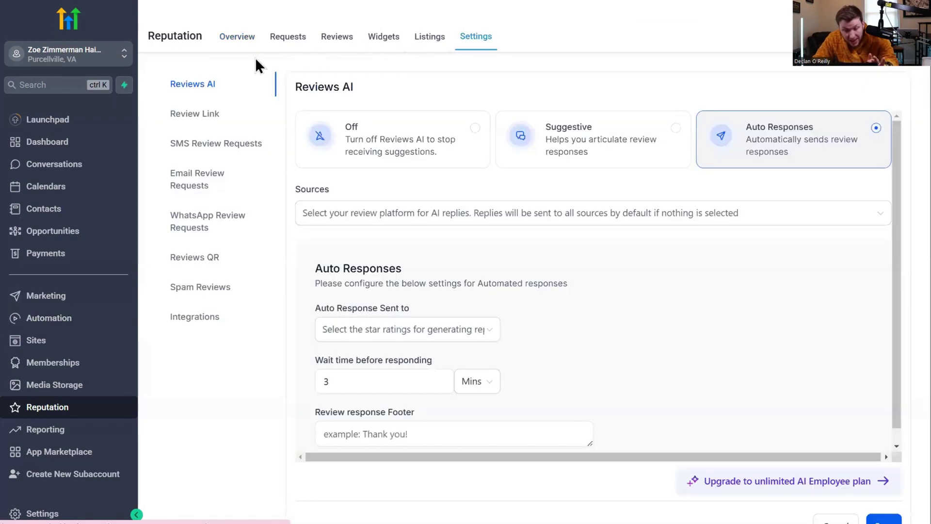
pyautogui.click(232, 49)
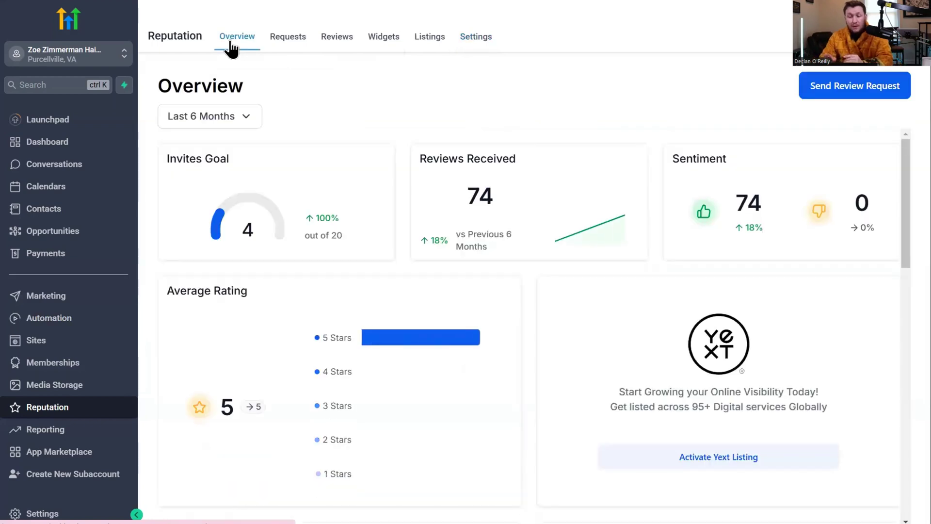